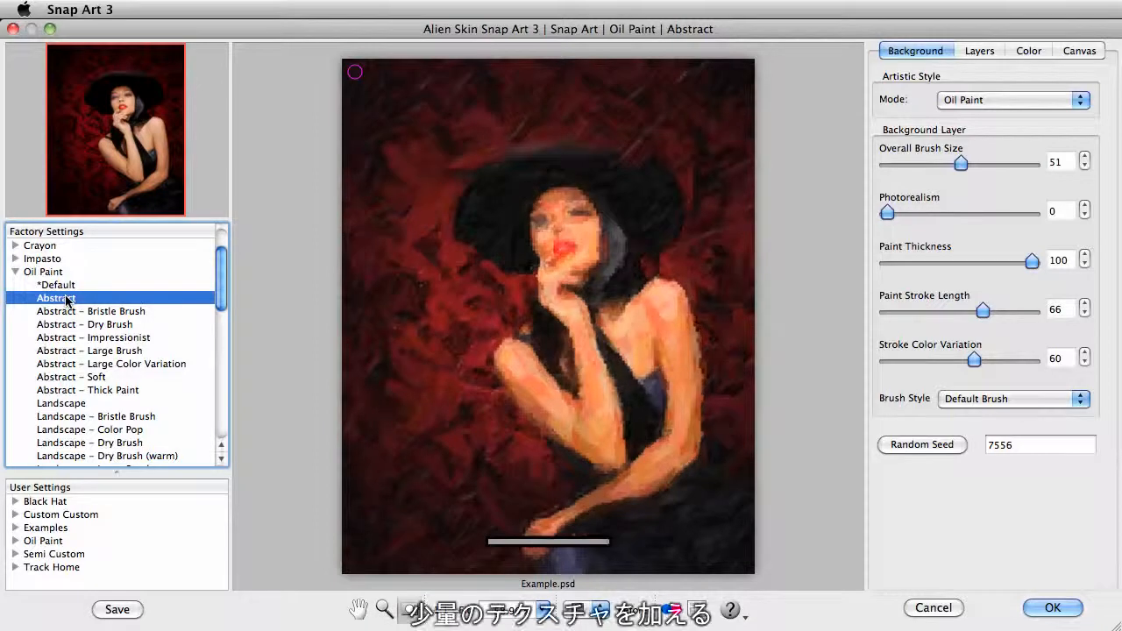
- Apply the Abstract - Bristle Brush oil paint preset, then set Overall Brush Size to 17 and Photorealism to 18
{"action": "left_click", "coordinate": [68, 312]}
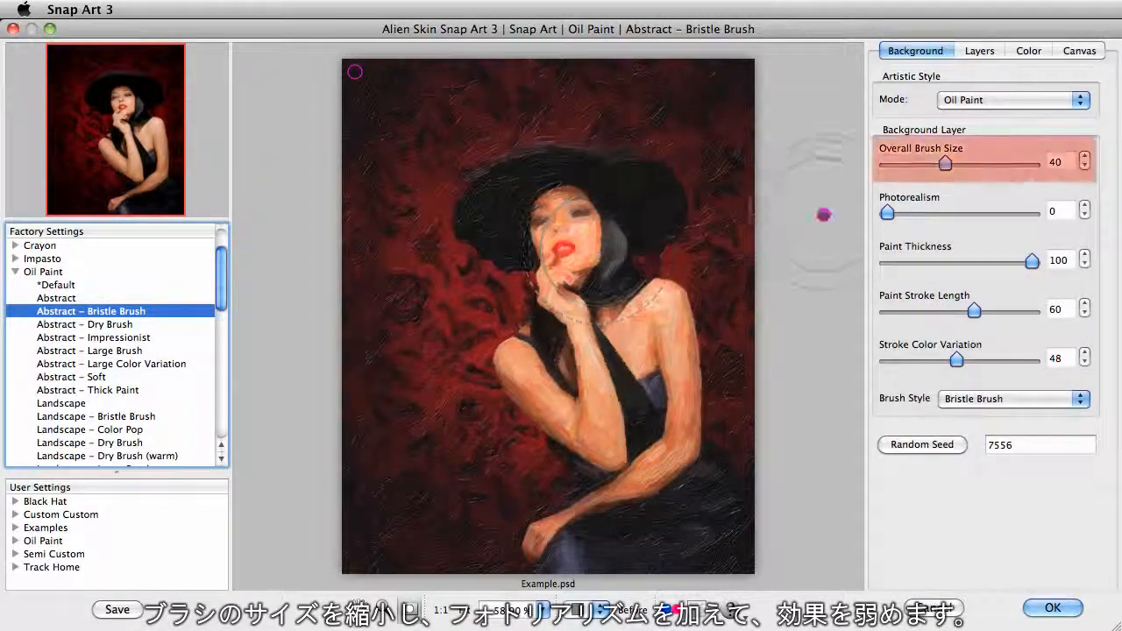
{"action": "left_click_drag", "start_coordinate": [945, 164], "coordinate": [912, 167]}
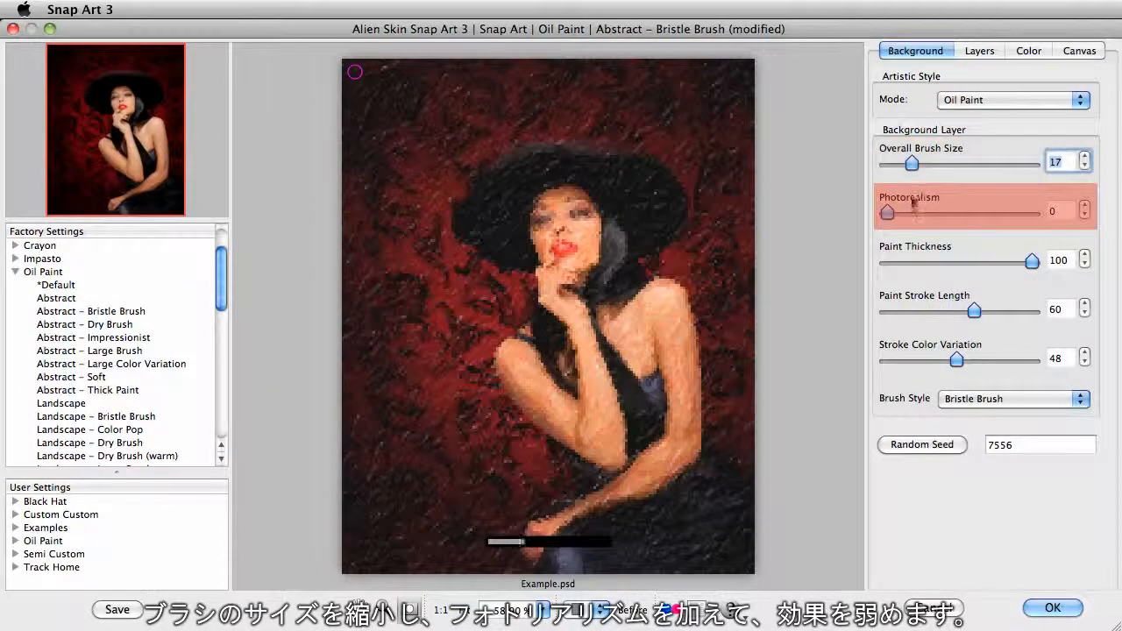
{"action": "left_click_drag", "start_coordinate": [888, 213], "coordinate": [914, 215]}
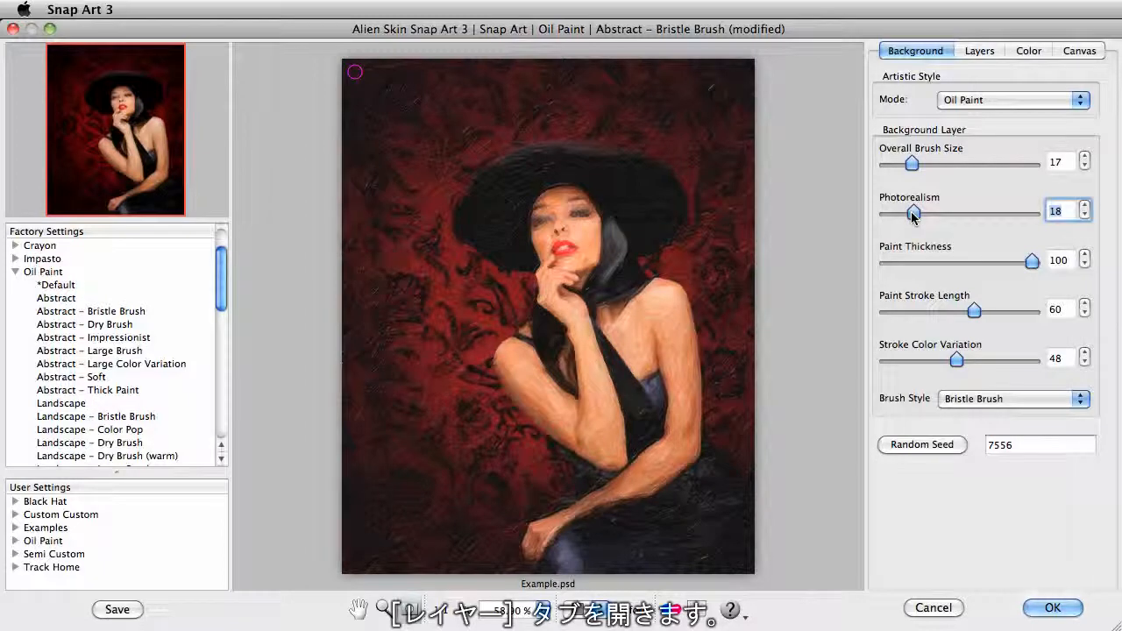
- Paint the Layer 1 Detail mask over the woman's dress, arms, torso, face and hat
{"action": "left_click", "coordinate": [979, 52]}
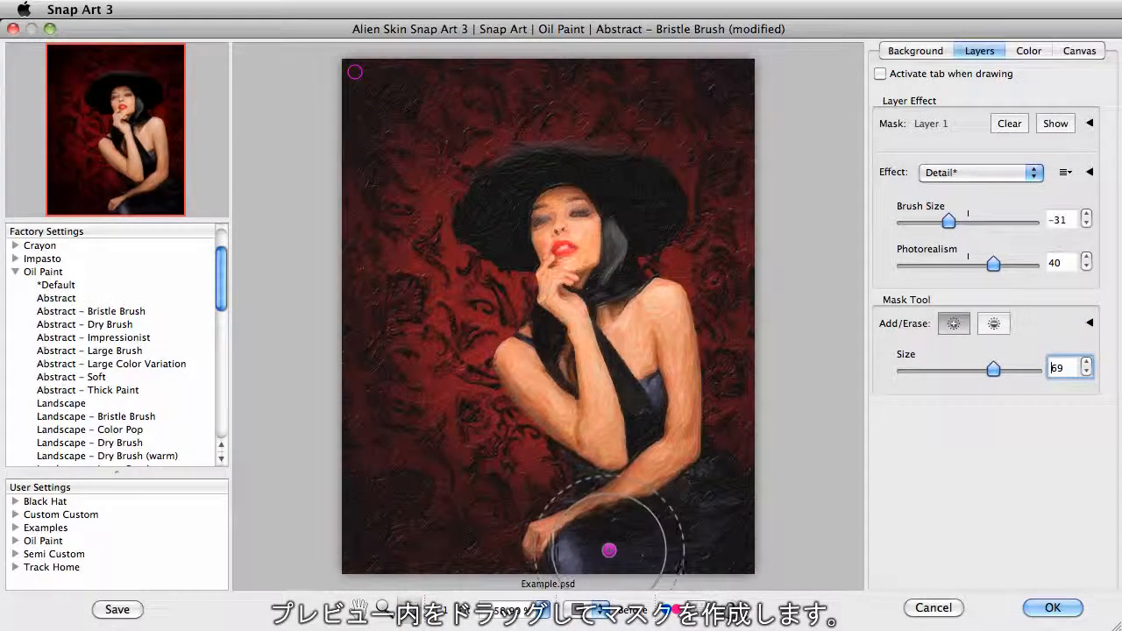
{"action": "mouse_move", "coordinate": [605, 546]}
{"action": "left_mouse_down"}
{"action": "mouse_move", "coordinate": [710, 518]}
{"action": "mouse_move", "coordinate": [637, 441]}
{"action": "mouse_move", "coordinate": [653, 333]}
{"action": "mouse_move", "coordinate": [556, 345]}
{"action": "mouse_move", "coordinate": [526, 377]}
{"action": "mouse_move", "coordinate": [605, 491]}
{"action": "mouse_move", "coordinate": [526, 547]}
{"action": "left_mouse_up"}
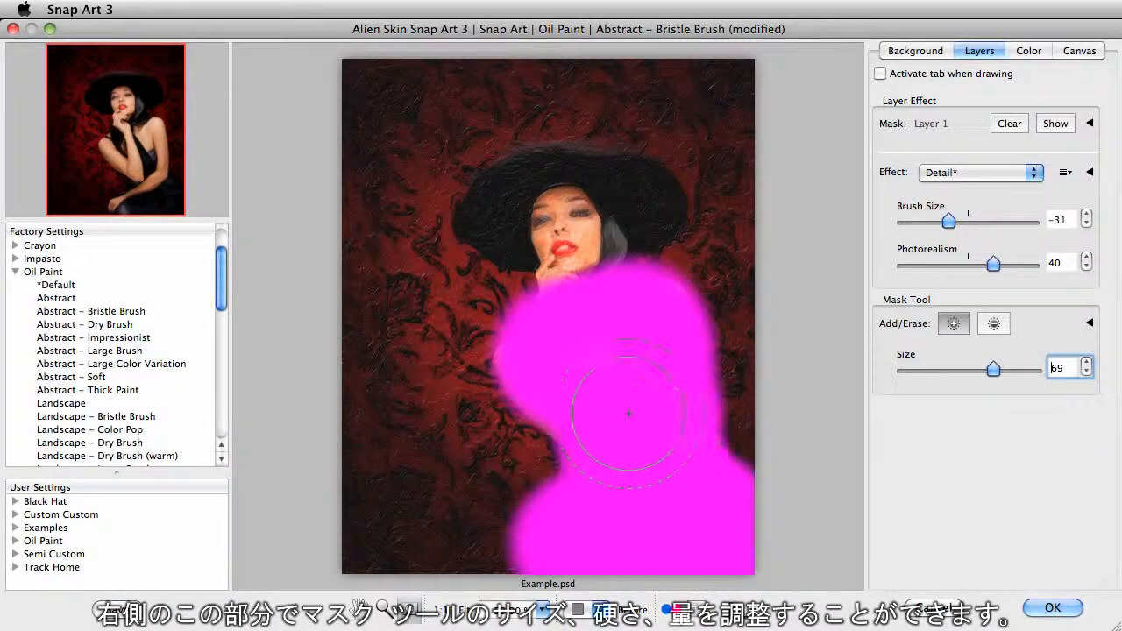
{"action": "mouse_move", "coordinate": [575, 463]}
{"action": "left_mouse_down"}
{"action": "mouse_move", "coordinate": [581, 301]}
{"action": "mouse_move", "coordinate": [613, 195]}
{"action": "mouse_move", "coordinate": [488, 188]}
{"action": "left_mouse_up"}
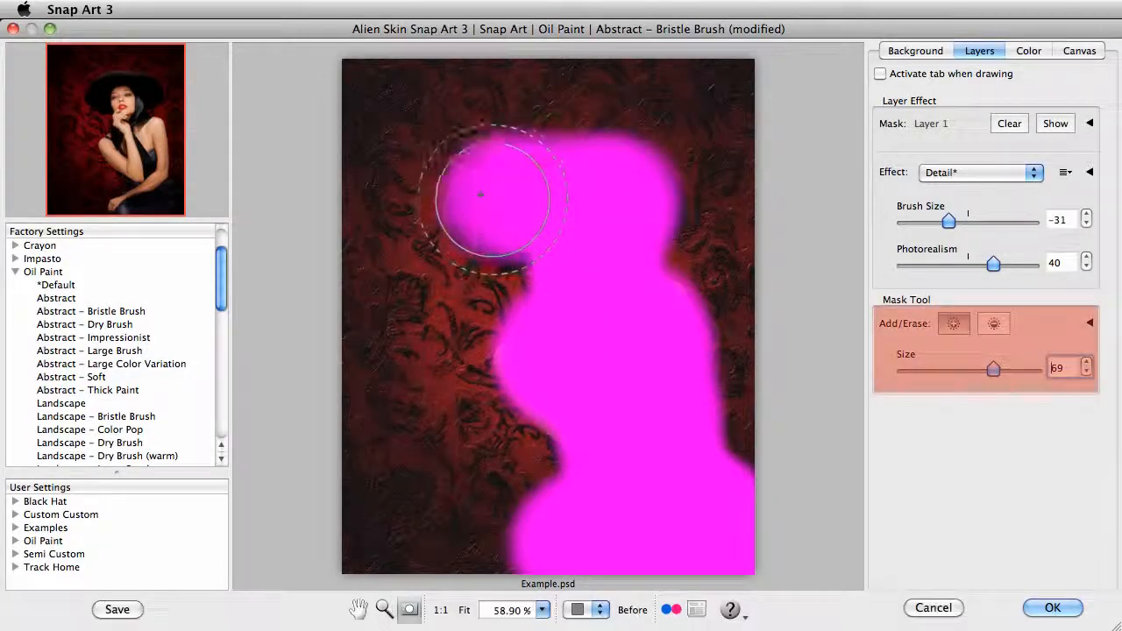
- Reveal all mask tool options, set the tool size to 57 and extend the mask beside the woman's hair and hat
{"action": "left_click", "coordinate": [1092, 325]}
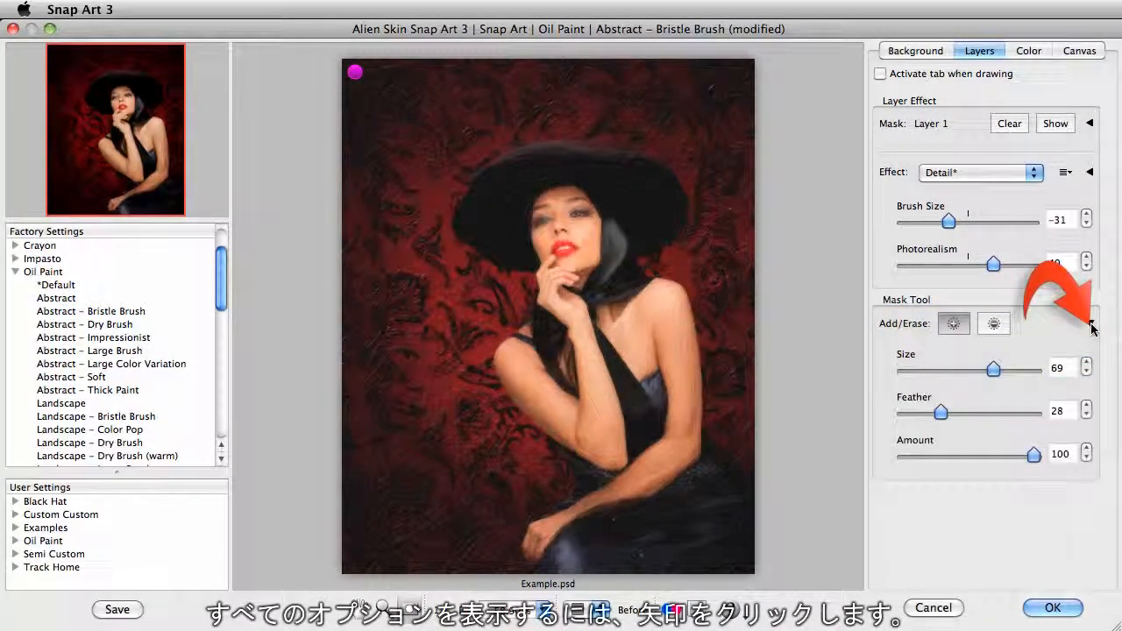
{"action": "left_click_drag", "start_coordinate": [991, 371], "coordinate": [976, 372]}
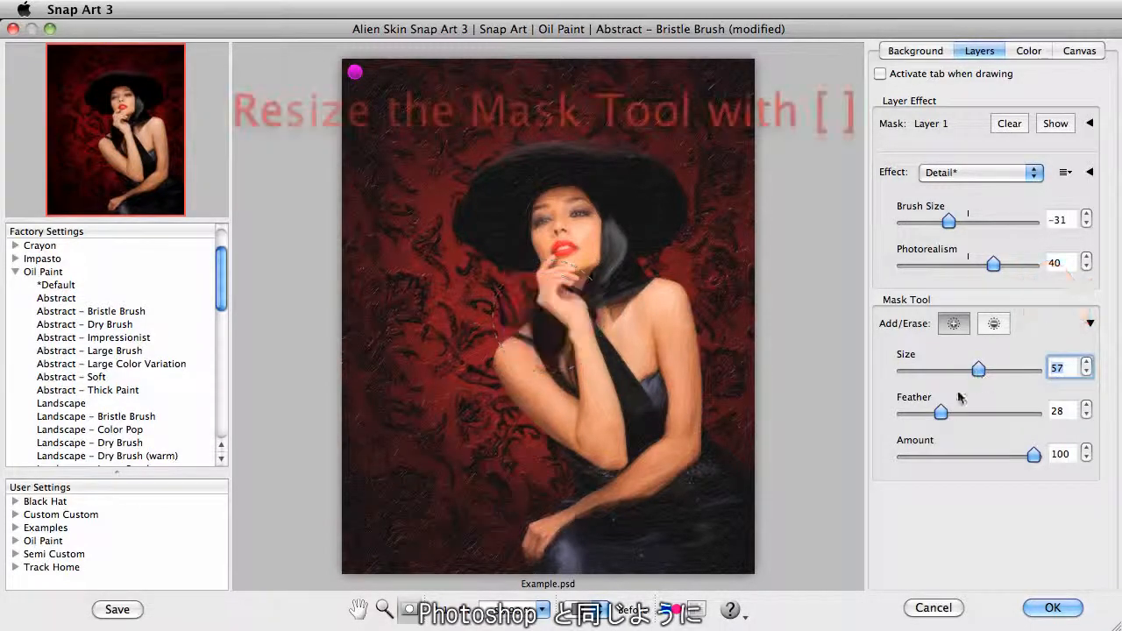
{"action": "mouse_move", "coordinate": [605, 298]}
{"action": "left_mouse_down"}
{"action": "mouse_move", "coordinate": [602, 274]}
{"action": "mouse_move", "coordinate": [578, 250]}
{"action": "mouse_move", "coordinate": [546, 223]}
{"action": "mouse_move", "coordinate": [510, 232]}
{"action": "mouse_move", "coordinate": [497, 209]}
{"action": "mouse_move", "coordinate": [545, 191]}
{"action": "mouse_move", "coordinate": [618, 192]}
{"action": "mouse_move", "coordinate": [649, 229]}
{"action": "left_mouse_up"}
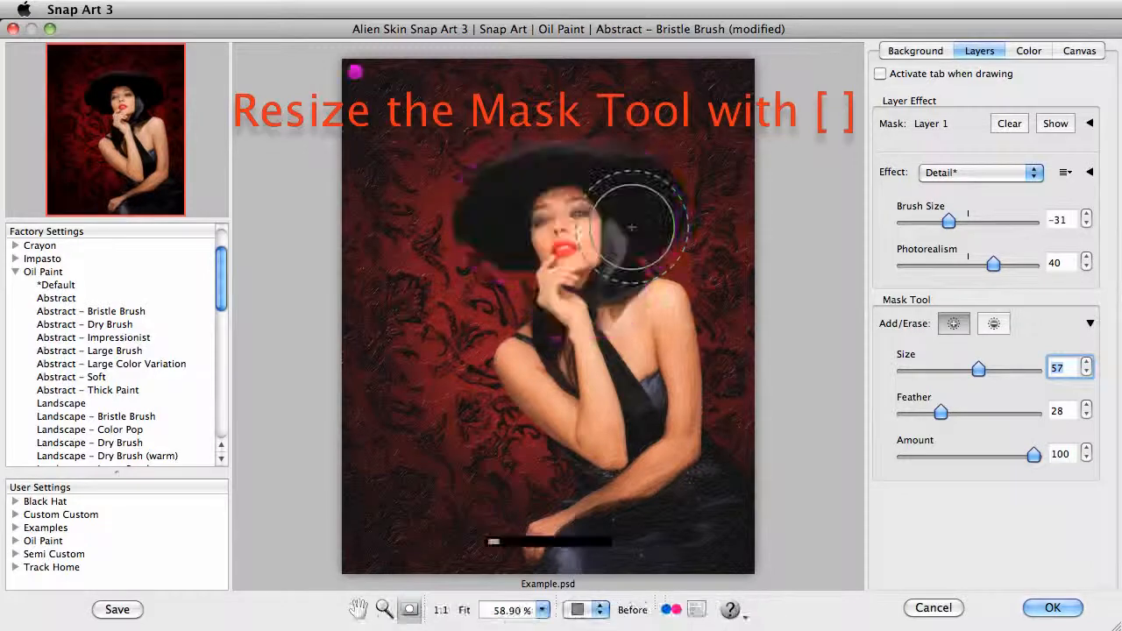
- Reduce the mask tool size to 51 and paint more of the mask over the hat, face and hand
{"action": "key", "text": "bracketright"}
{"action": "key", "text": "bracketright"}
{"action": "key", "text": "bracketleft"}
{"action": "key", "text": "bracketleft"}
{"action": "key", "text": "bracketleft"}
{"action": "key", "text": "bracketleft"}
{"action": "key", "text": "bracketleft"}
{"action": "key", "text": "bracketleft"}
{"action": "key", "text": "bracketleft"}
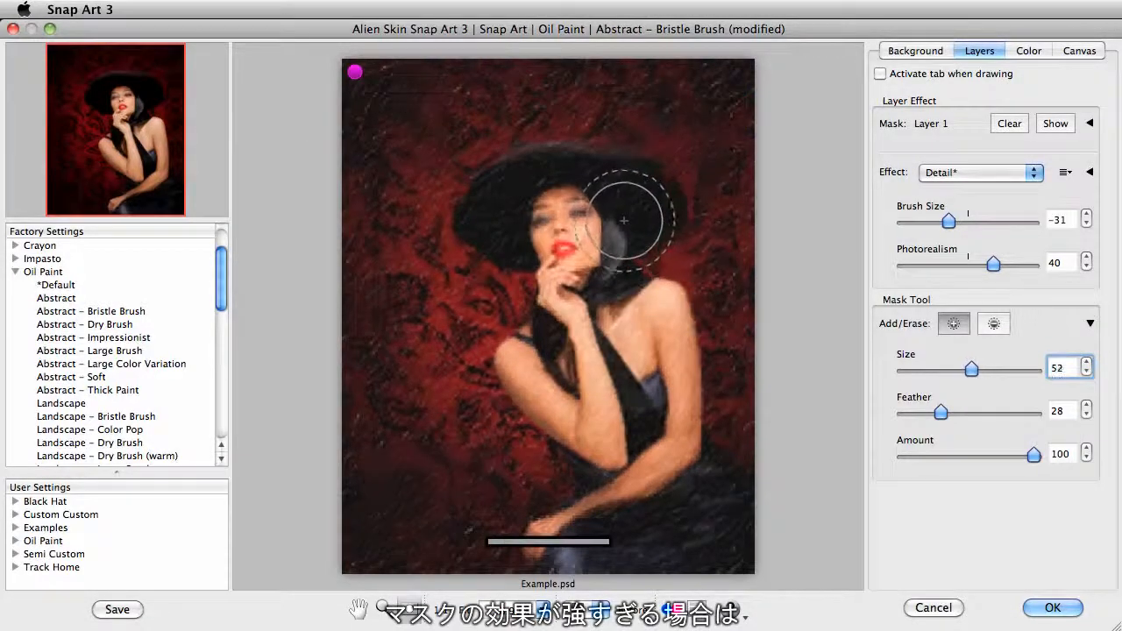
{"action": "key", "text": "bracketleft"}
{"action": "mouse_move", "coordinate": [636, 217]}
{"action": "left_mouse_down"}
{"action": "mouse_move", "coordinate": [661, 203]}
{"action": "mouse_move", "coordinate": [624, 181]}
{"action": "mouse_move", "coordinate": [555, 173]}
{"action": "mouse_move", "coordinate": [492, 193]}
{"action": "mouse_move", "coordinate": [477, 230]}
{"action": "mouse_move", "coordinate": [553, 229]}
{"action": "mouse_move", "coordinate": [585, 220]}
{"action": "left_mouse_up"}
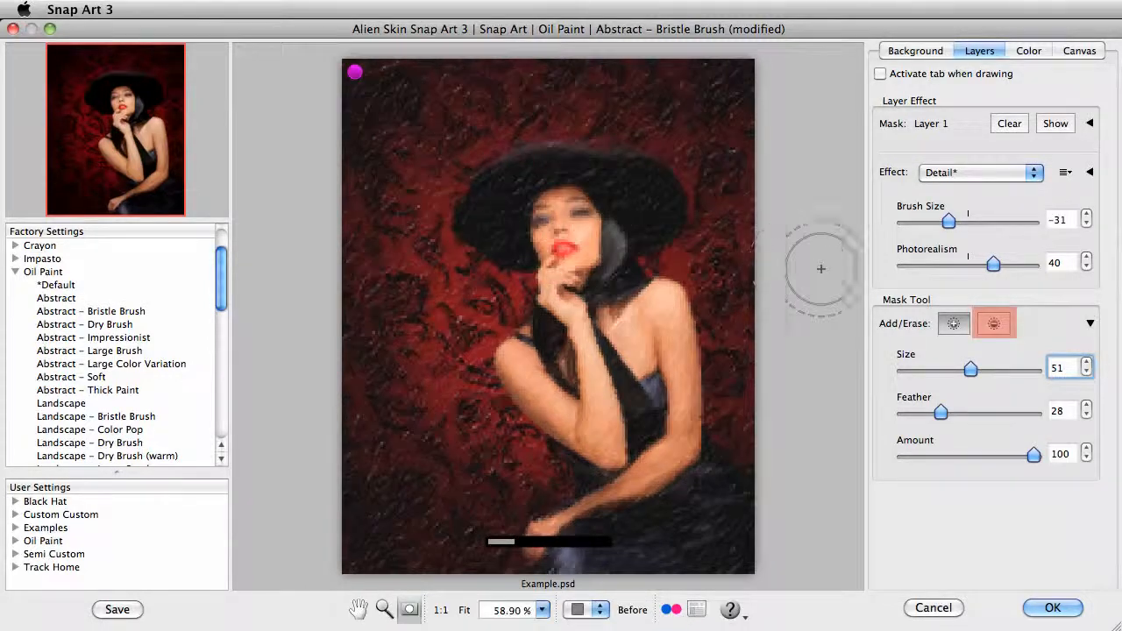
{"action": "left_click_drag", "start_coordinate": [547, 314], "coordinate": [548, 316]}
- Erase the excess mask around the hat and above the shoulders with the mask eraser at size 40
{"action": "left_click", "coordinate": [996, 324]}
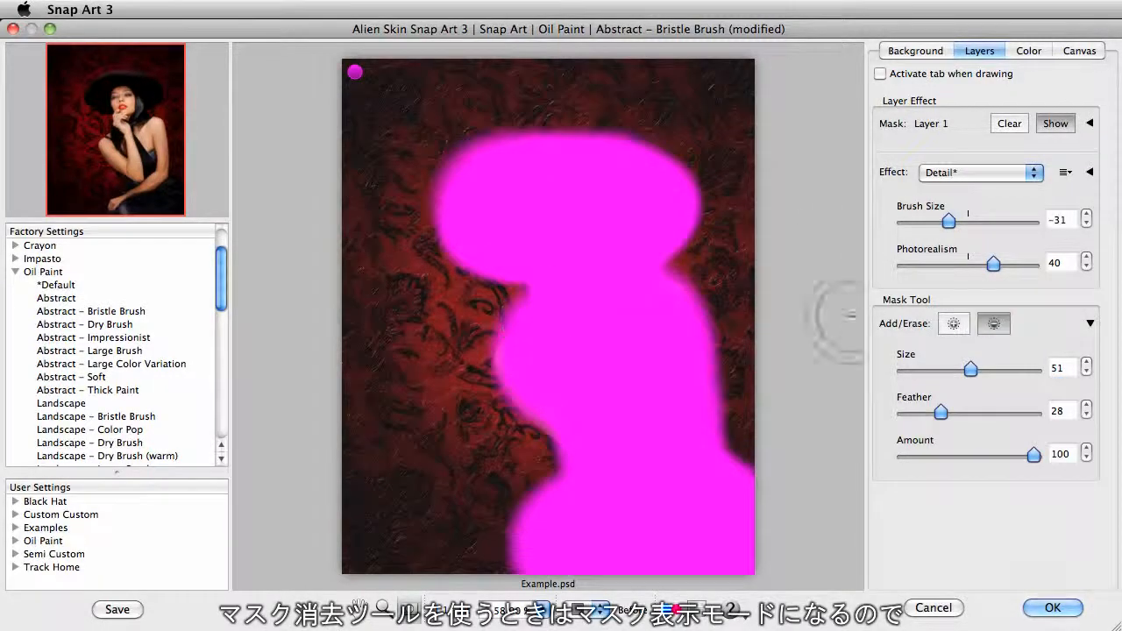
{"action": "key", "text": "bracketleft"}
{"action": "key", "text": "bracketleft"}
{"action": "key", "text": "bracketleft"}
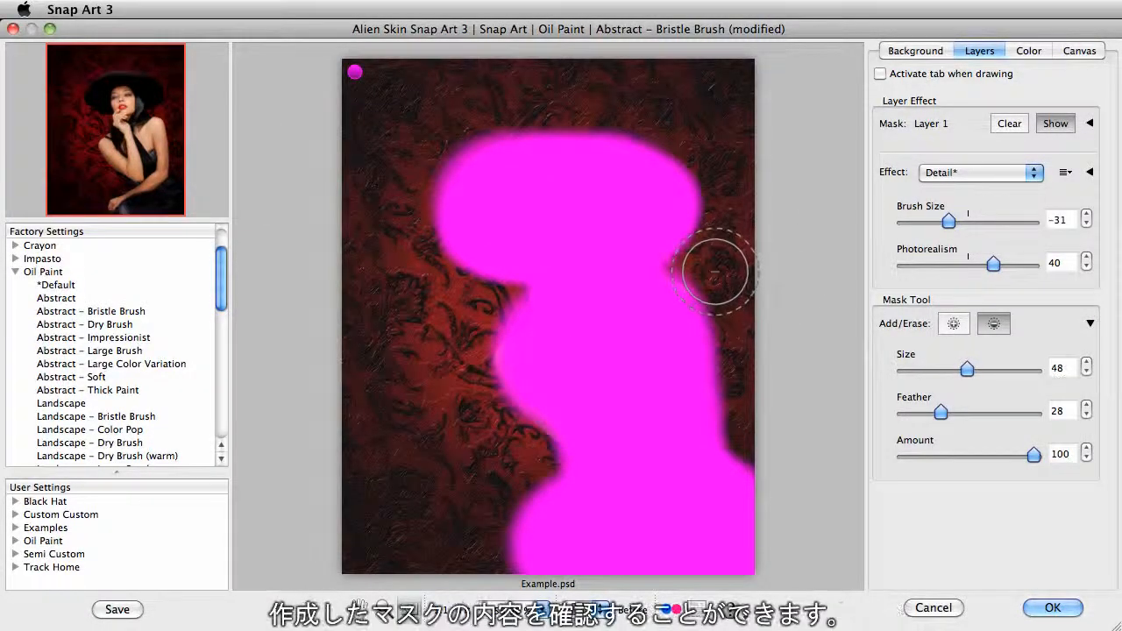
{"action": "key", "text": "bracketleft"}
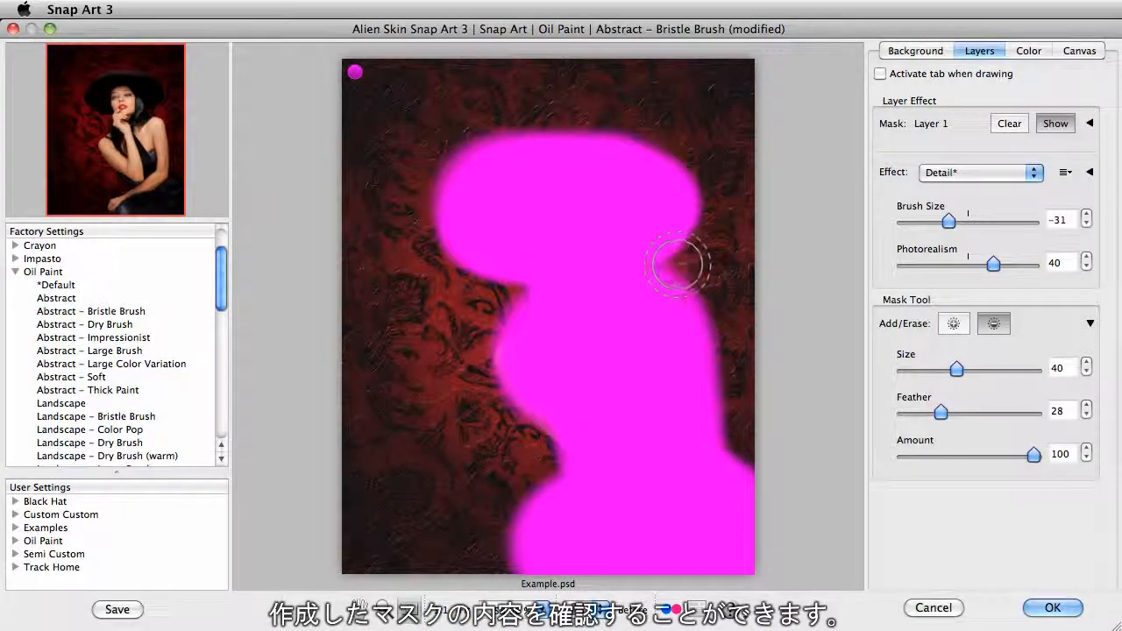
{"action": "mouse_move", "coordinate": [678, 265]}
{"action": "left_mouse_down"}
{"action": "mouse_move", "coordinate": [713, 230]}
{"action": "mouse_move", "coordinate": [712, 166]}
{"action": "mouse_move", "coordinate": [696, 137]}
{"action": "mouse_move", "coordinate": [639, 113]}
{"action": "mouse_move", "coordinate": [558, 107]}
{"action": "mouse_move", "coordinate": [487, 121]}
{"action": "mouse_move", "coordinate": [451, 155]}
{"action": "mouse_move", "coordinate": [429, 219]}
{"action": "mouse_move", "coordinate": [438, 255]}
{"action": "mouse_move", "coordinate": [475, 287]}
{"action": "mouse_move", "coordinate": [512, 293]}
{"action": "left_mouse_up"}
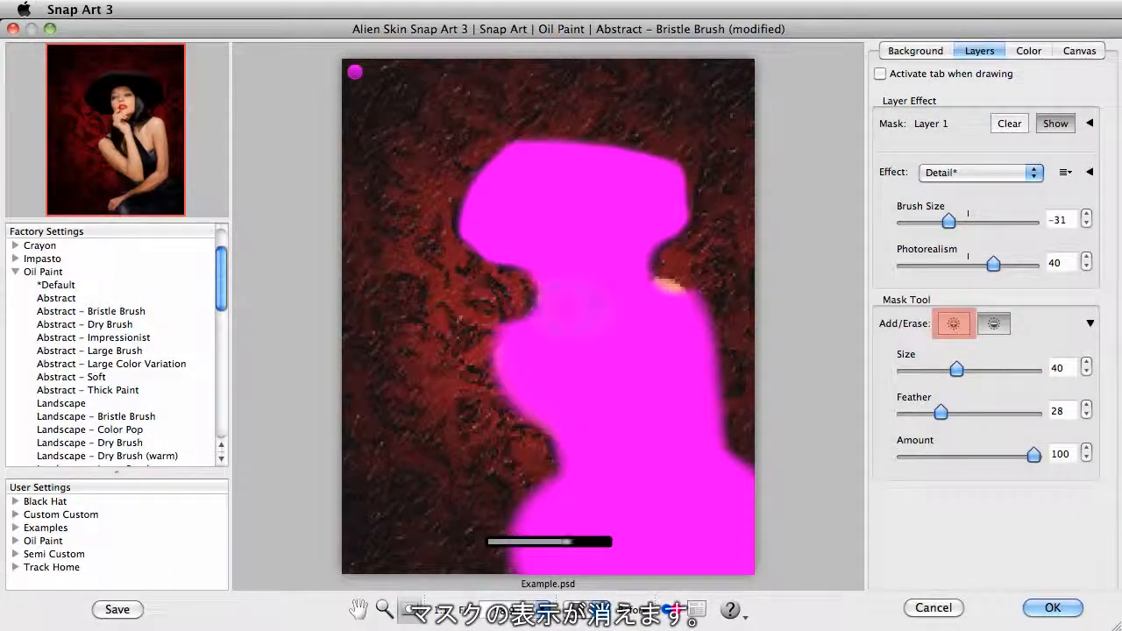
- Toggle the Layer 1 mask display on and off to check the mask's coverage
{"action": "key", "text": "m"}
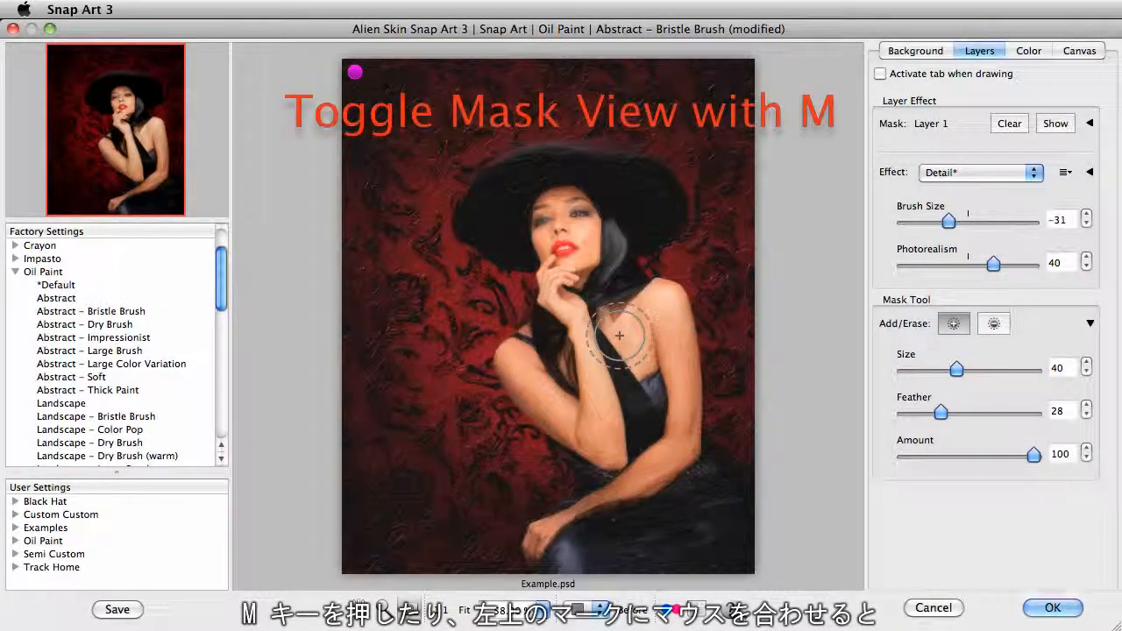
{"action": "key", "text": "m"}
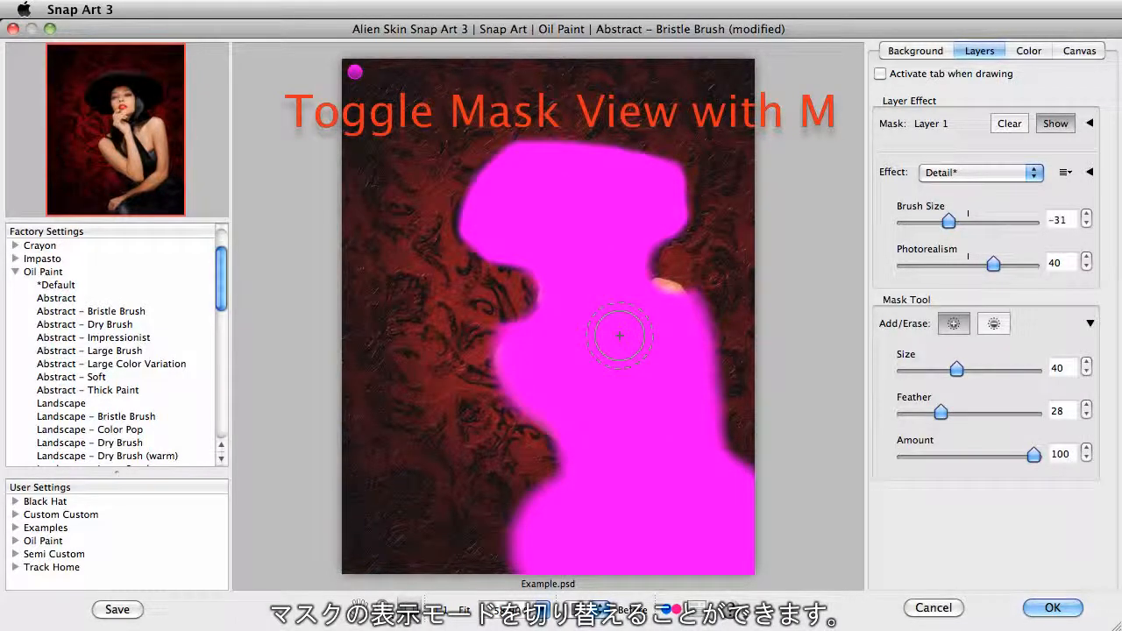
{"action": "key", "text": "m"}
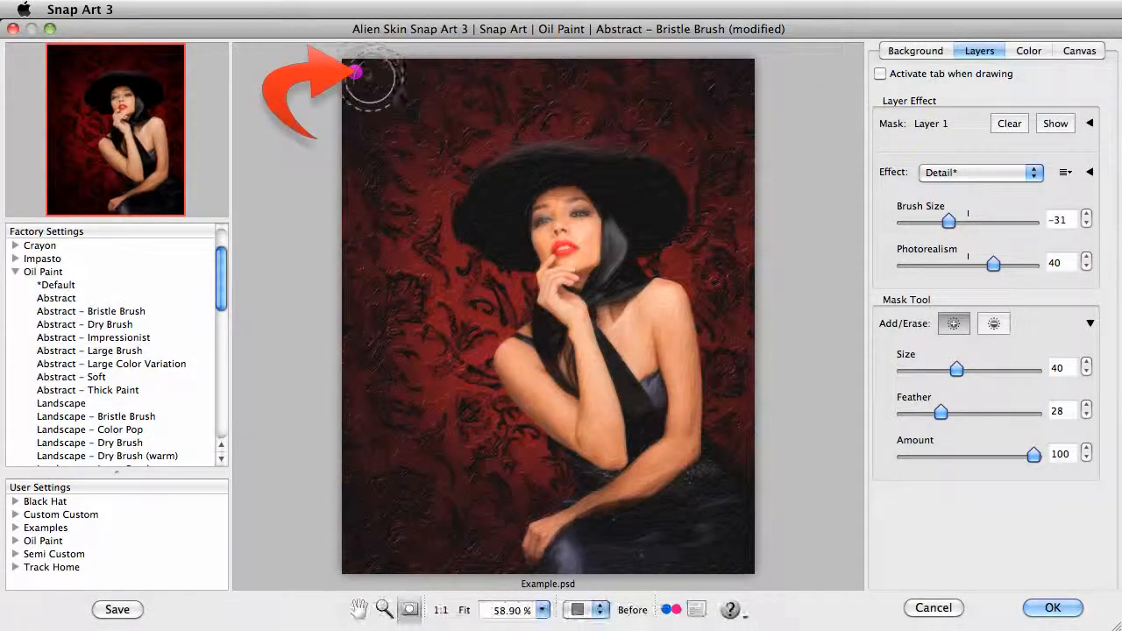
{"action": "key", "text": "m"}
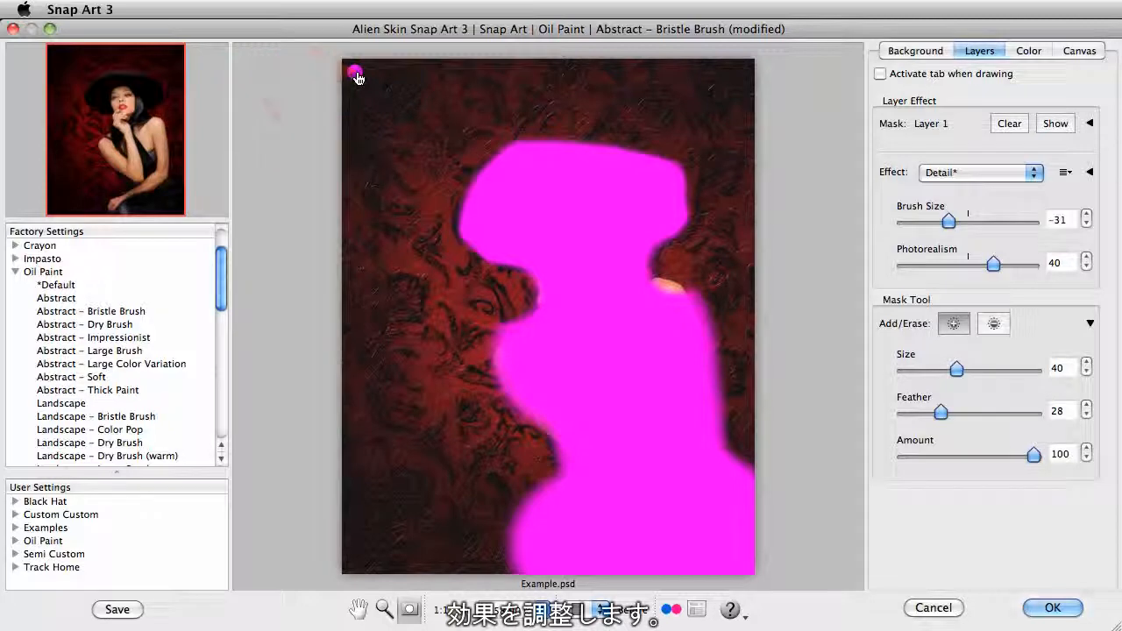
{"action": "key", "text": "m"}
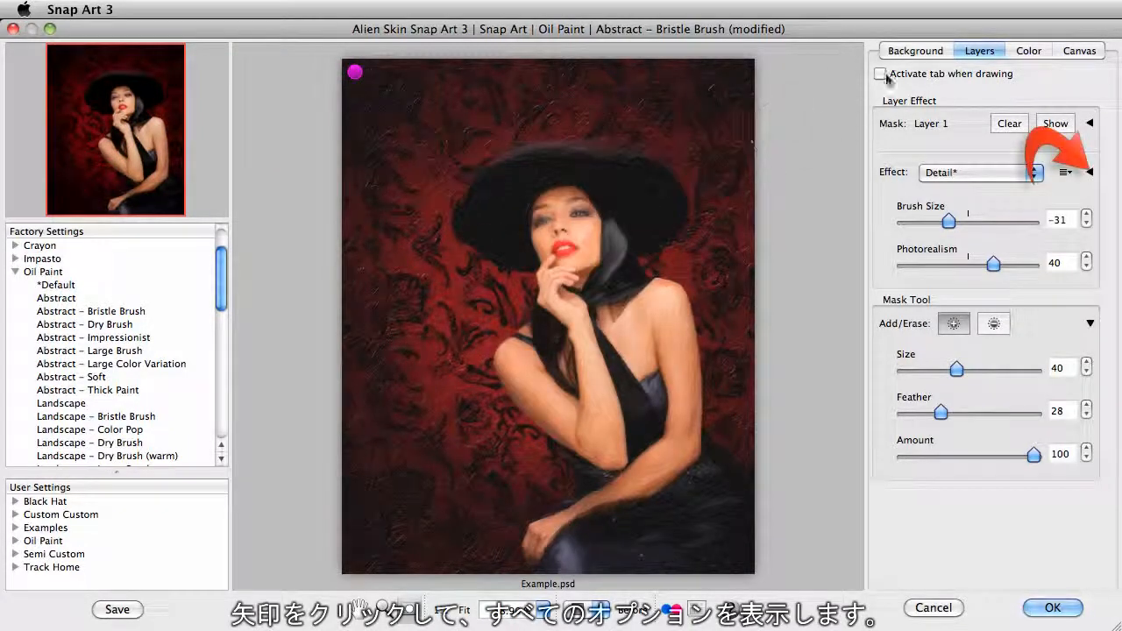
- Reveal all layer effect options and change Layer 1's effect to Structure
{"action": "left_click", "coordinate": [1091, 172]}
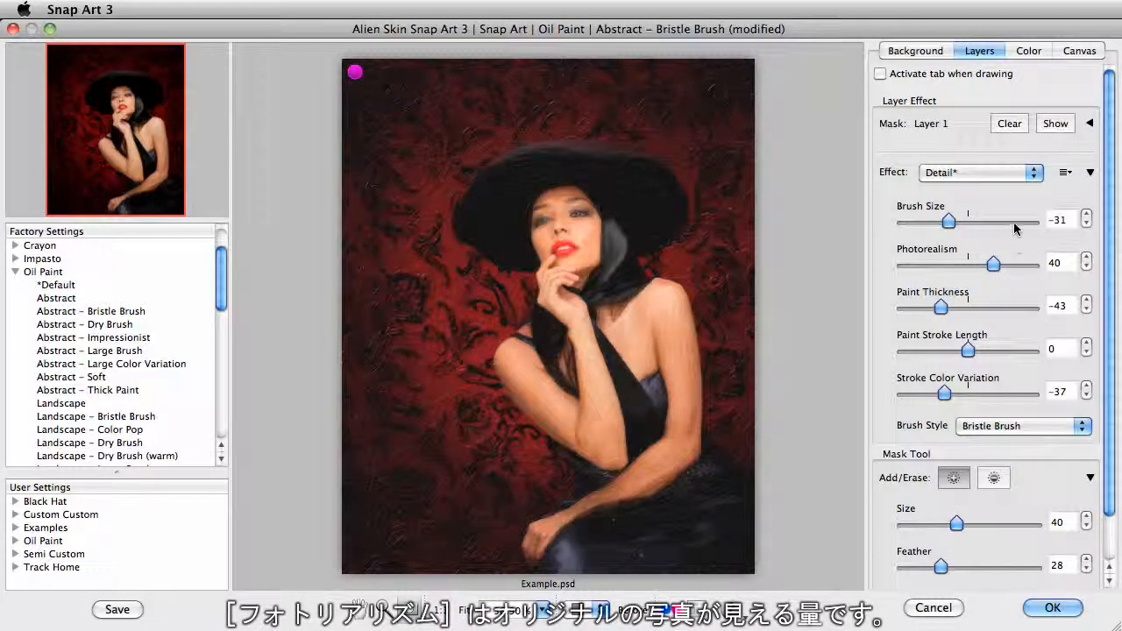
{"action": "left_click", "coordinate": [1008, 178]}
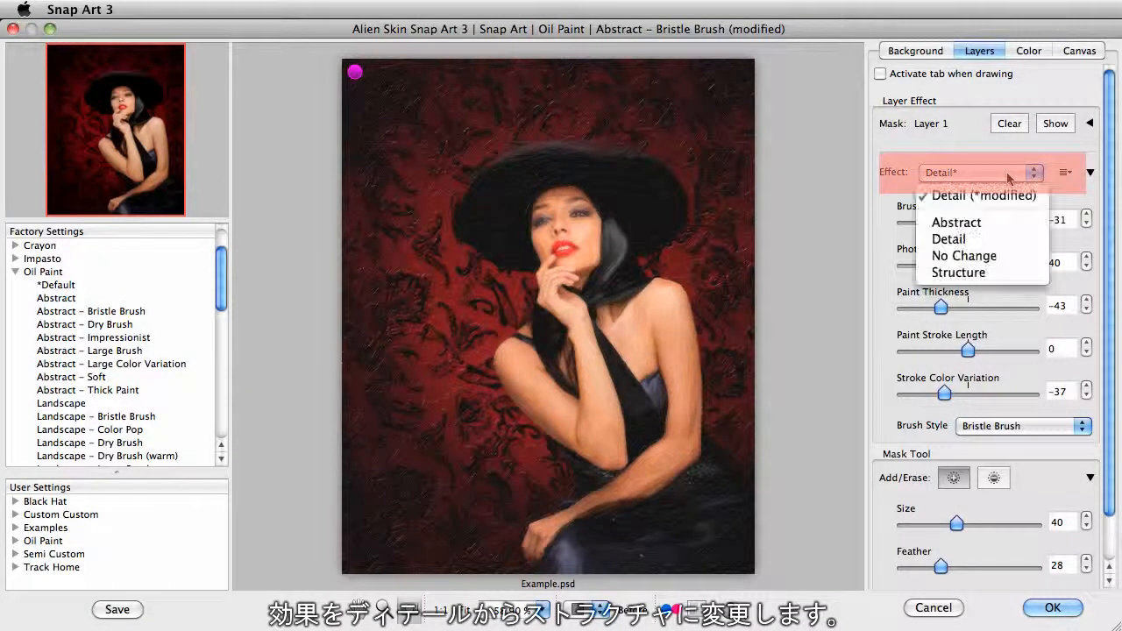
{"action": "left_click", "coordinate": [982, 272]}
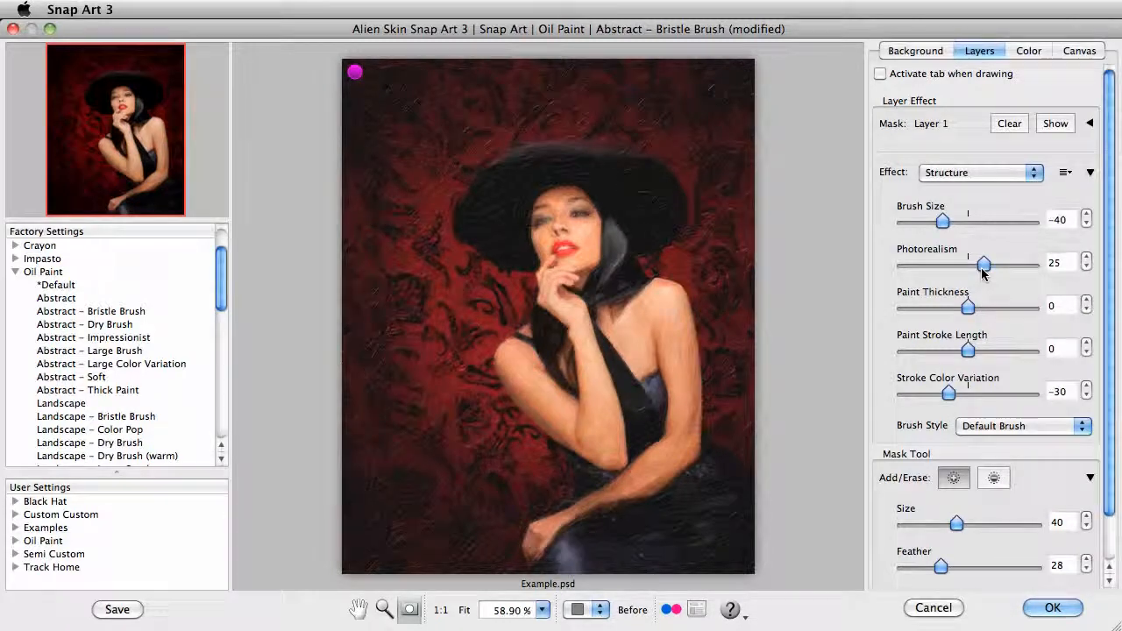
- Add a second mask layer and paint its mask over the woman's face at a closer zoom
{"action": "left_click", "coordinate": [1092, 125]}
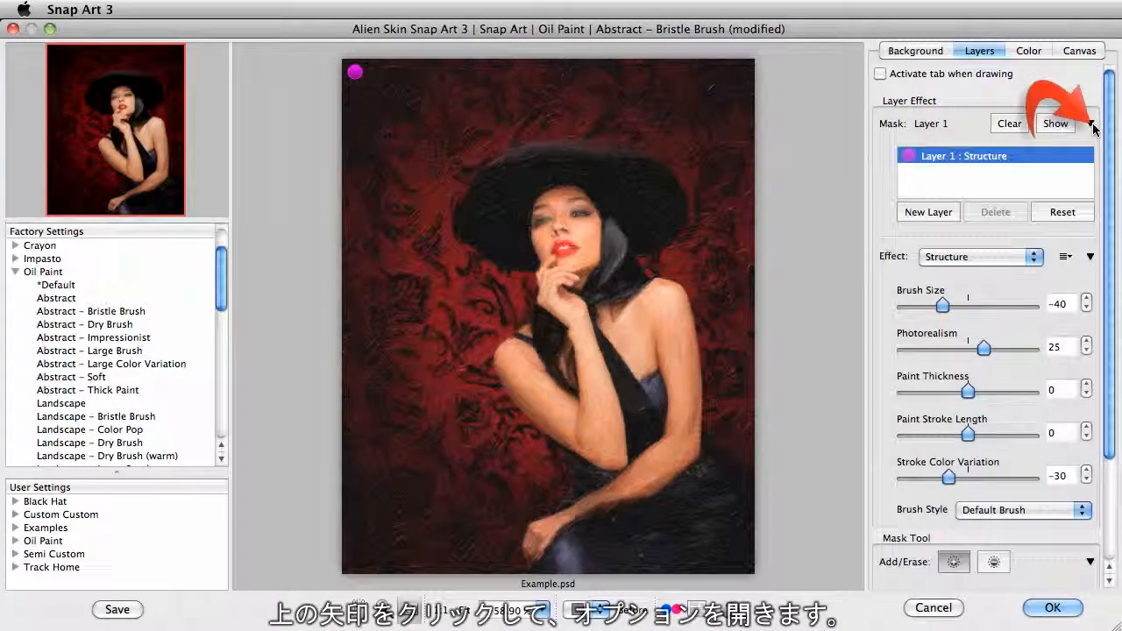
{"action": "left_click", "coordinate": [947, 212]}
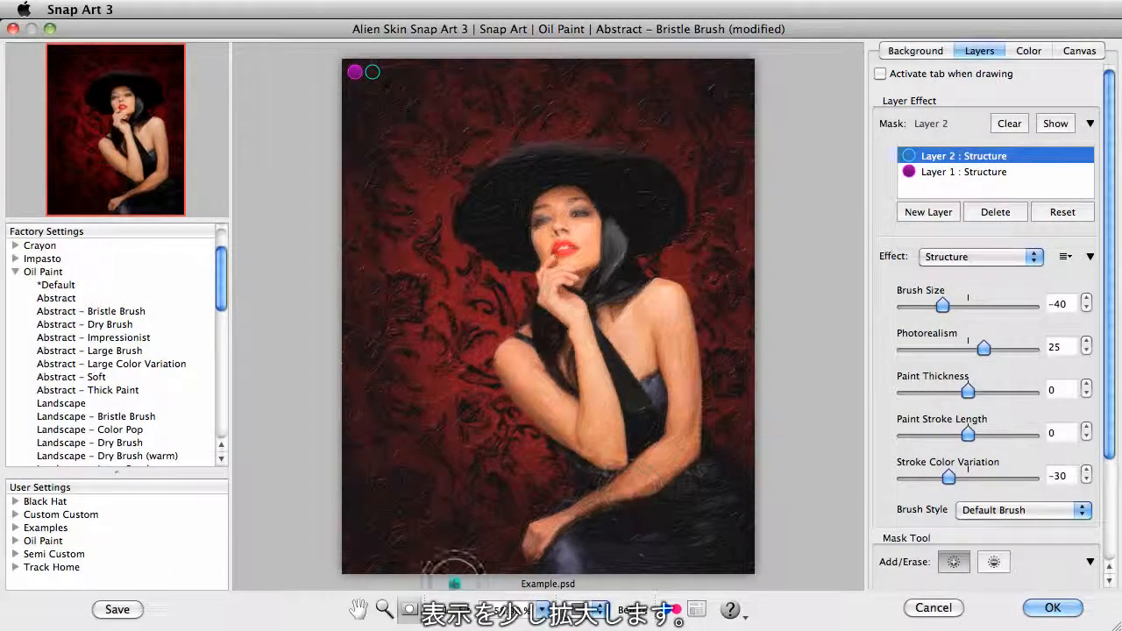
{"action": "left_click", "coordinate": [384, 612]}
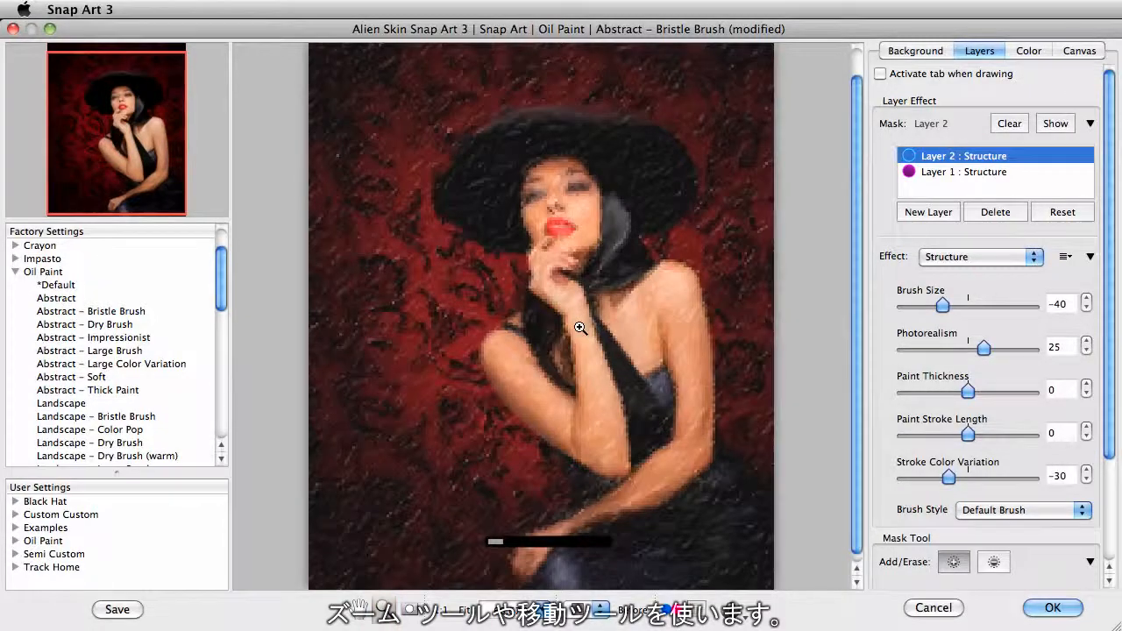
{"action": "left_click", "coordinate": [579, 328]}
{"action": "left_click", "coordinate": [357, 605]}
{"action": "left_click_drag", "start_coordinate": [506, 303], "coordinate": [521, 380]}
{"action": "left_click", "coordinate": [411, 609]}
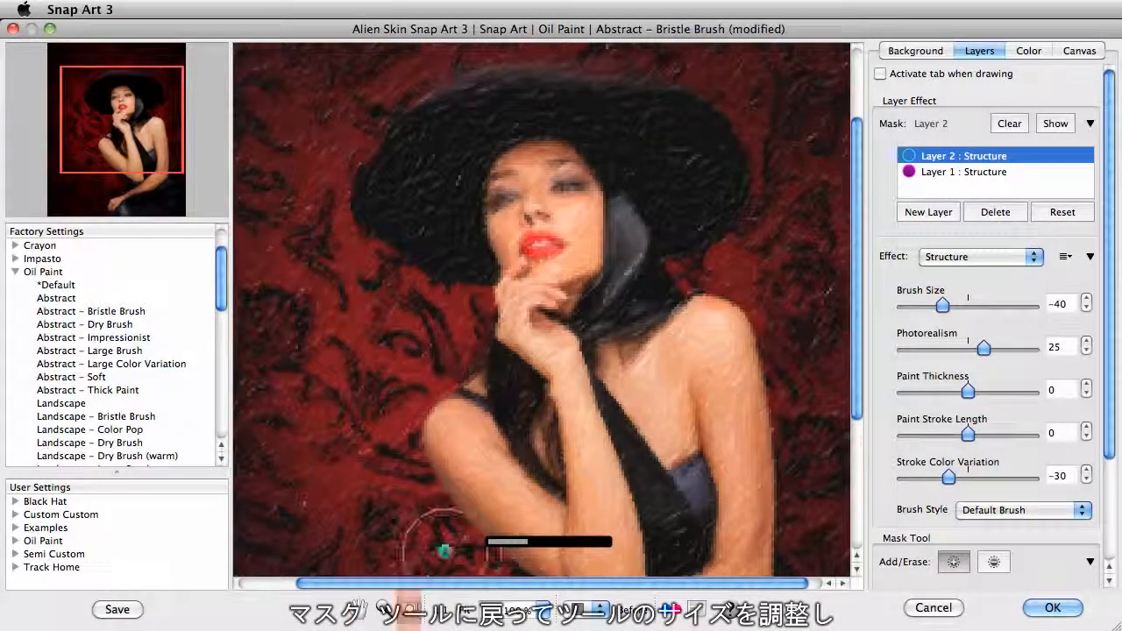
{"action": "mouse_move", "coordinate": [555, 222]}
{"action": "left_mouse_down"}
{"action": "mouse_move", "coordinate": [577, 177]}
{"action": "mouse_move", "coordinate": [535, 181]}
{"action": "mouse_move", "coordinate": [526, 250]}
{"action": "mouse_move", "coordinate": [552, 318]}
{"action": "mouse_move", "coordinate": [578, 259]}
{"action": "mouse_move", "coordinate": [570, 193]}
{"action": "left_mouse_up"}
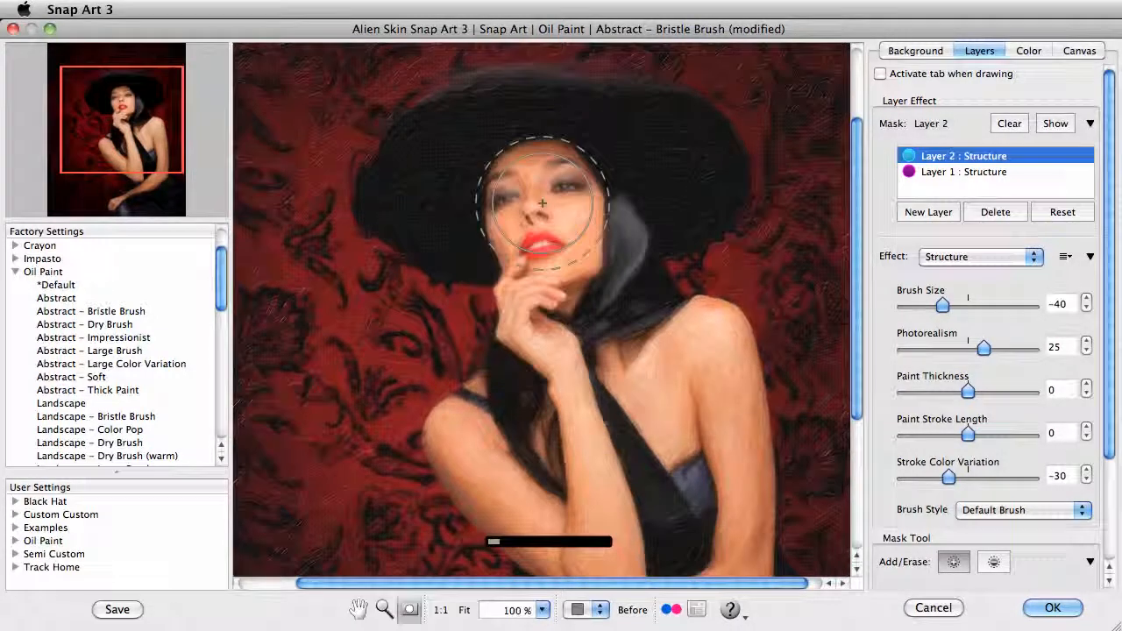
- Set Layer 2's effect to Detail, with Paint Thickness at -81 and Stroke Color Variation at -77
{"action": "left_click", "coordinate": [982, 256]}
{"action": "left_click", "coordinate": [964, 297]}
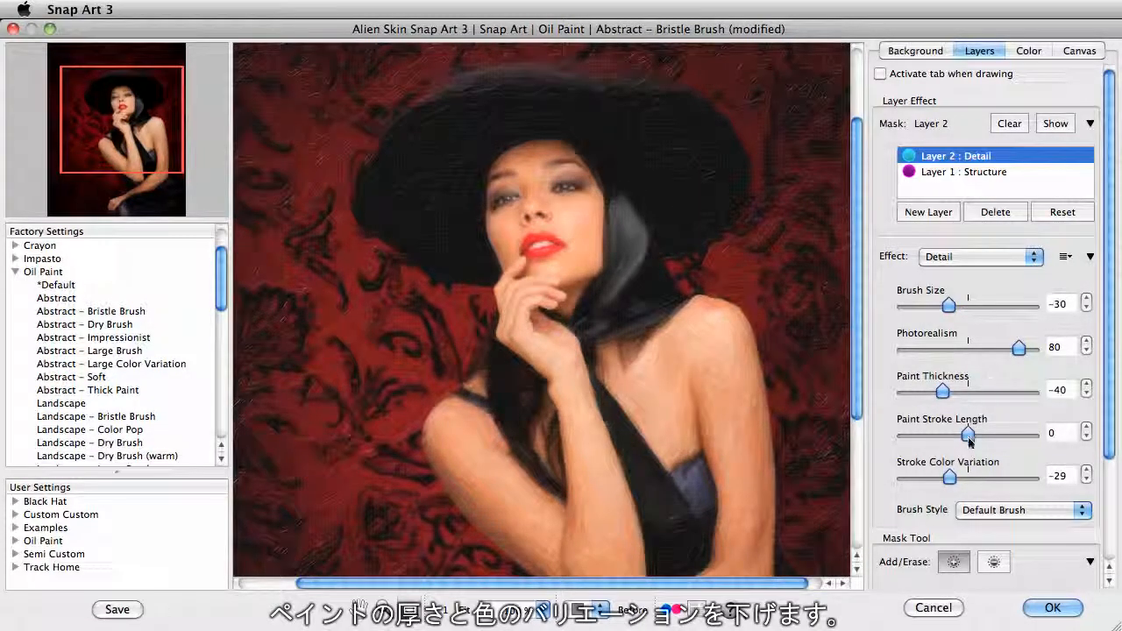
{"action": "left_click_drag", "start_coordinate": [942, 392], "coordinate": [916, 391]}
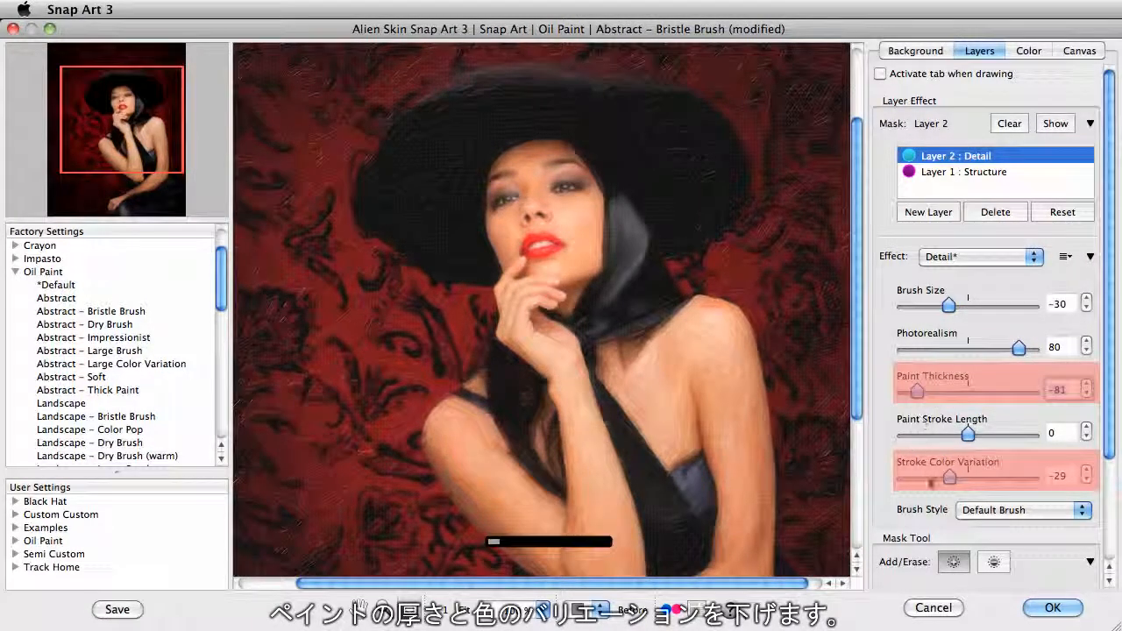
{"action": "left_click_drag", "start_coordinate": [949, 478], "coordinate": [920, 480]}
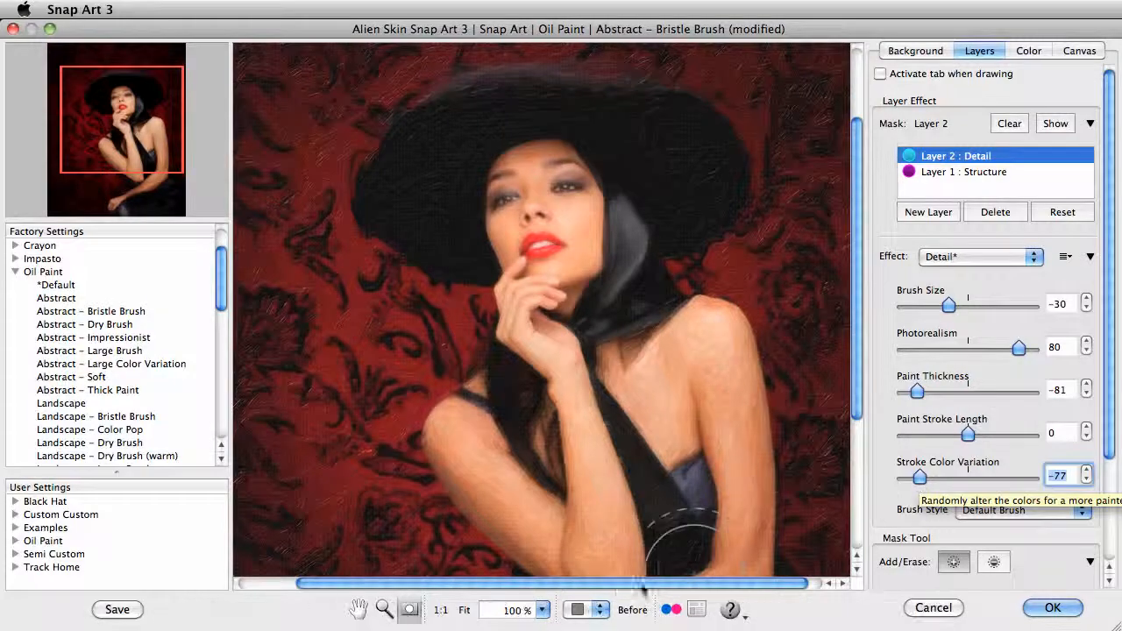
- Save the settings as Example in a new Example category, with the description Oil Paint, Bristle Brush, 2 Layer Masks
{"action": "left_click", "coordinate": [358, 605]}
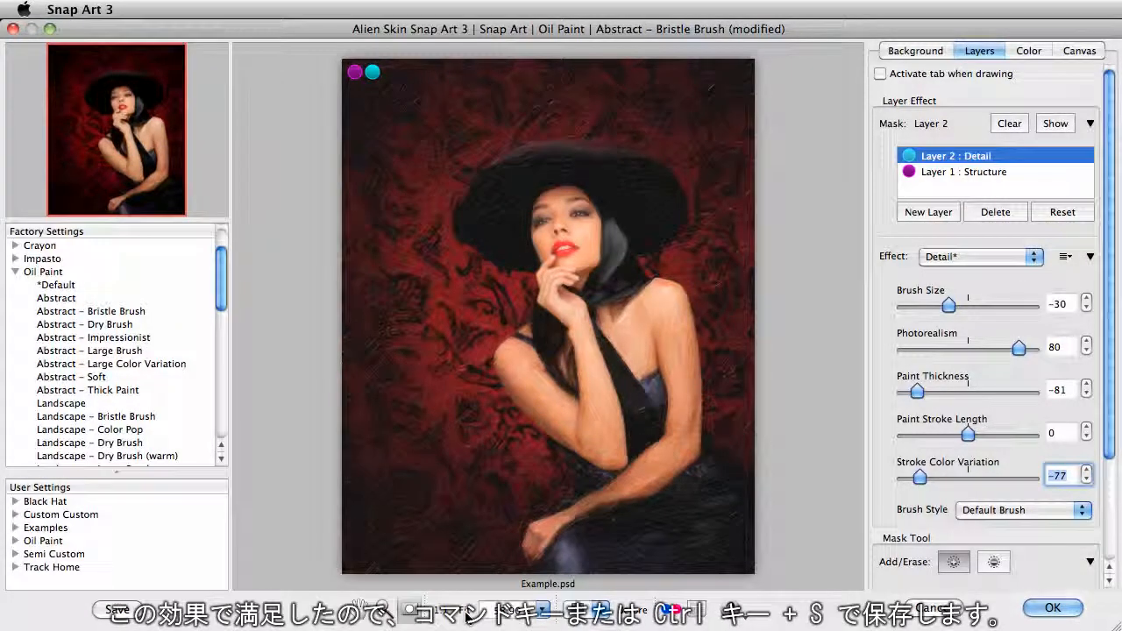
{"action": "key", "text": "super+s"}
{"action": "type", "text": "Ex"}
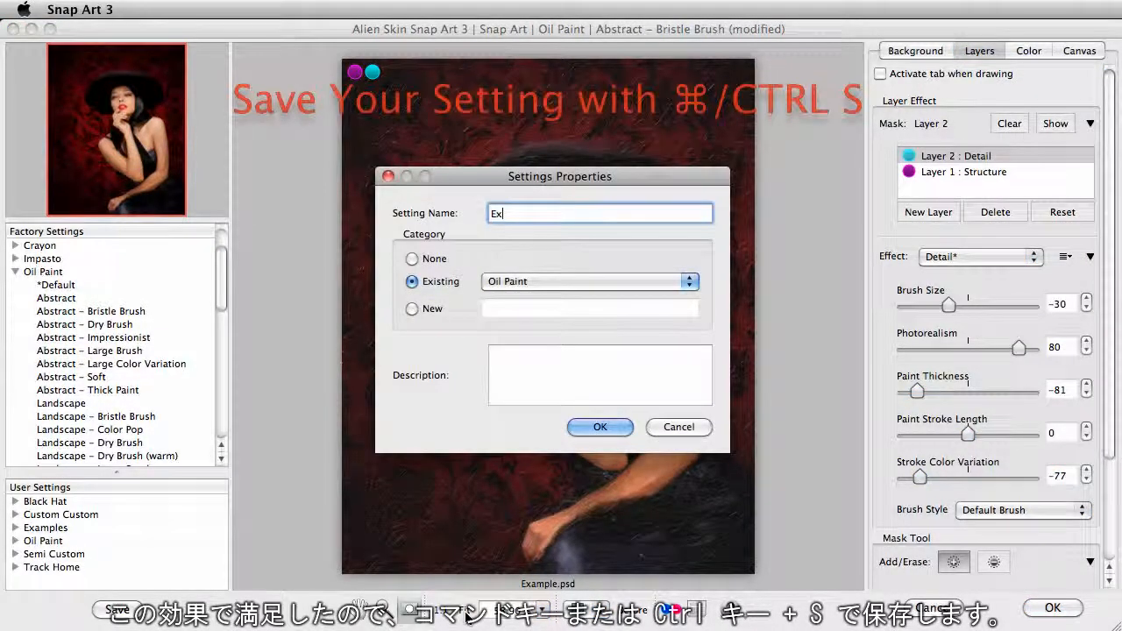
{"action": "type", "text": "ample"}
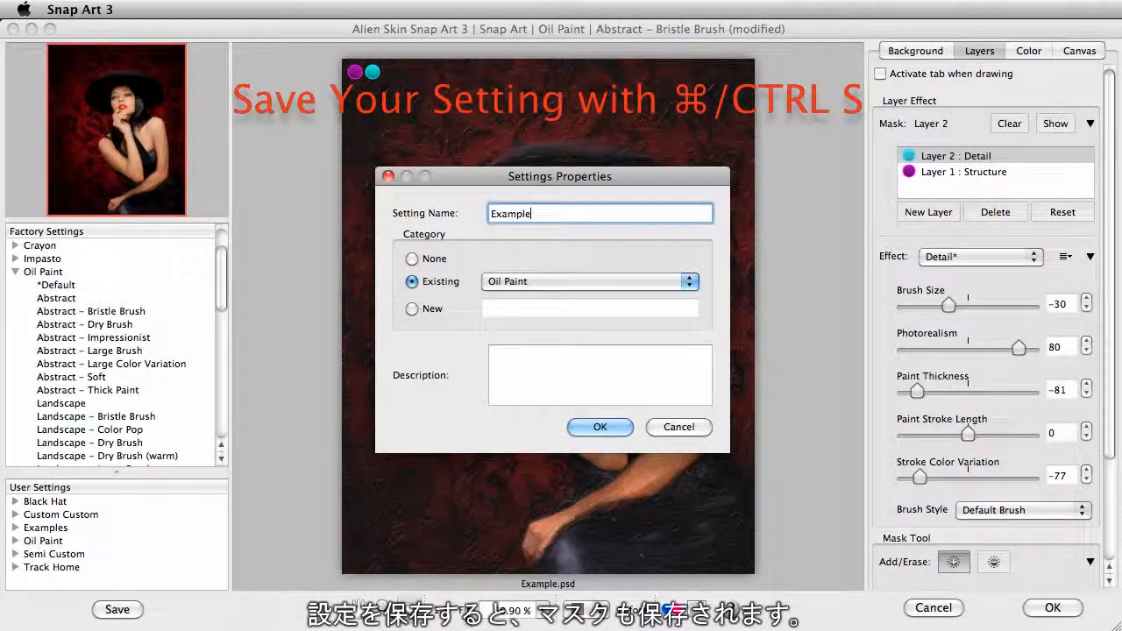
{"action": "left_click", "coordinate": [528, 309]}
{"action": "type", "text": "Example"}
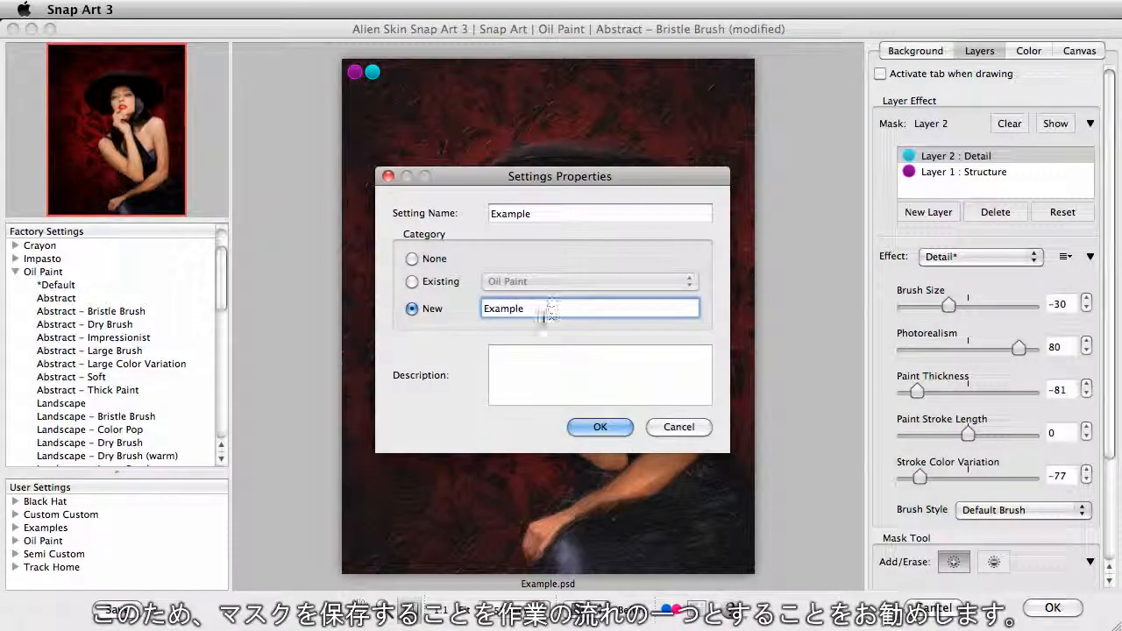
{"action": "left_click", "coordinate": [529, 355]}
{"action": "type", "text": "Oil Paint Bristle Brush 2 Layer Masks"}
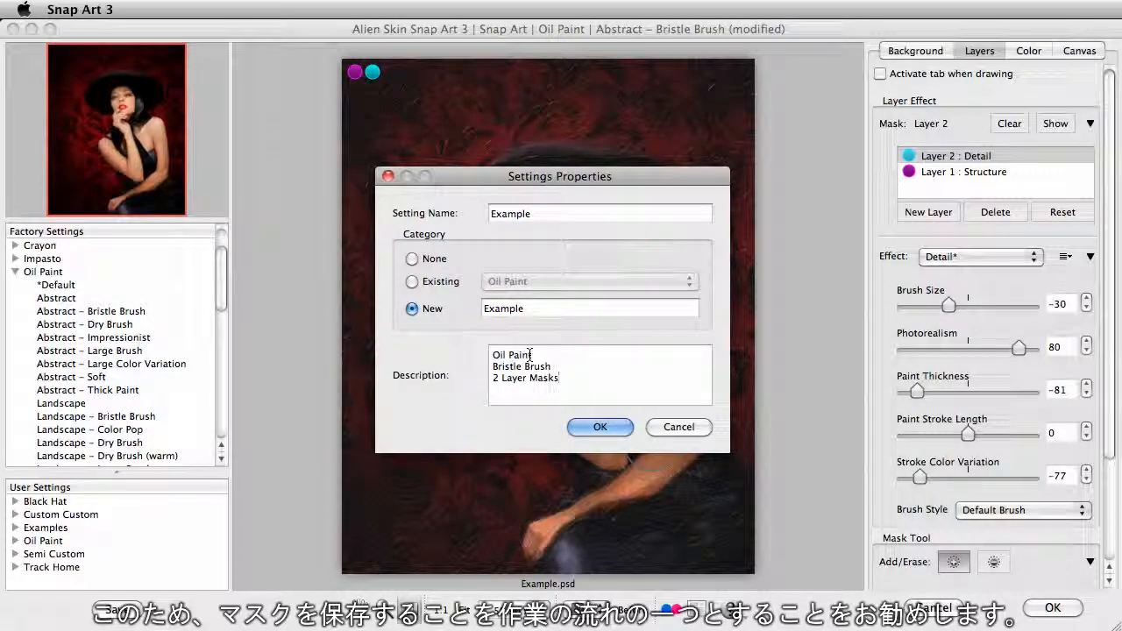
{"action": "left_click", "coordinate": [600, 427]}
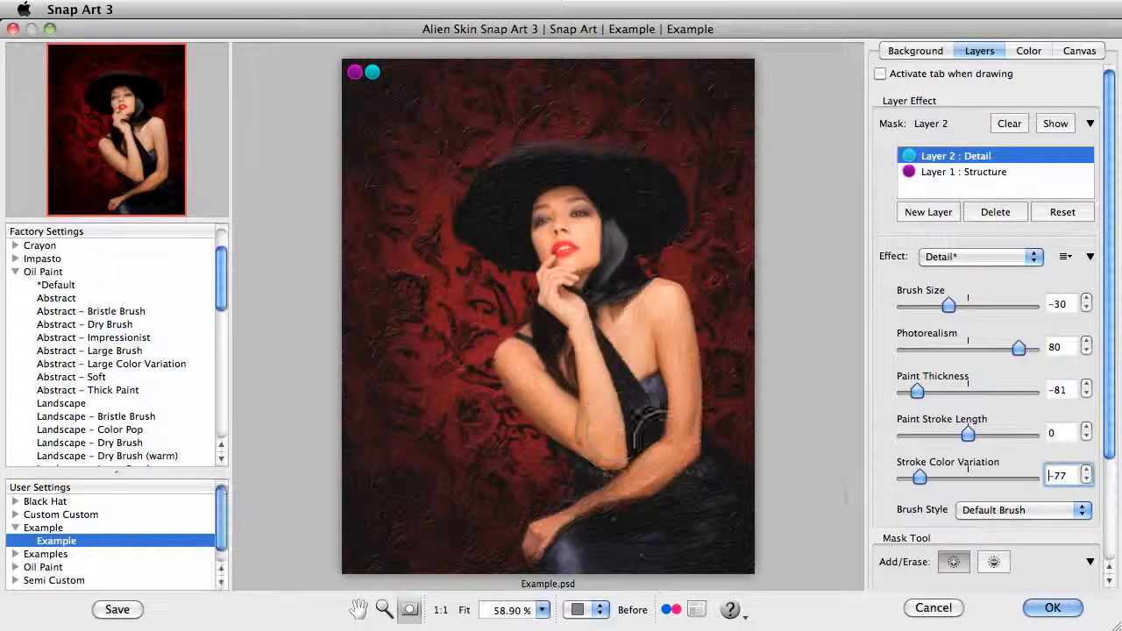